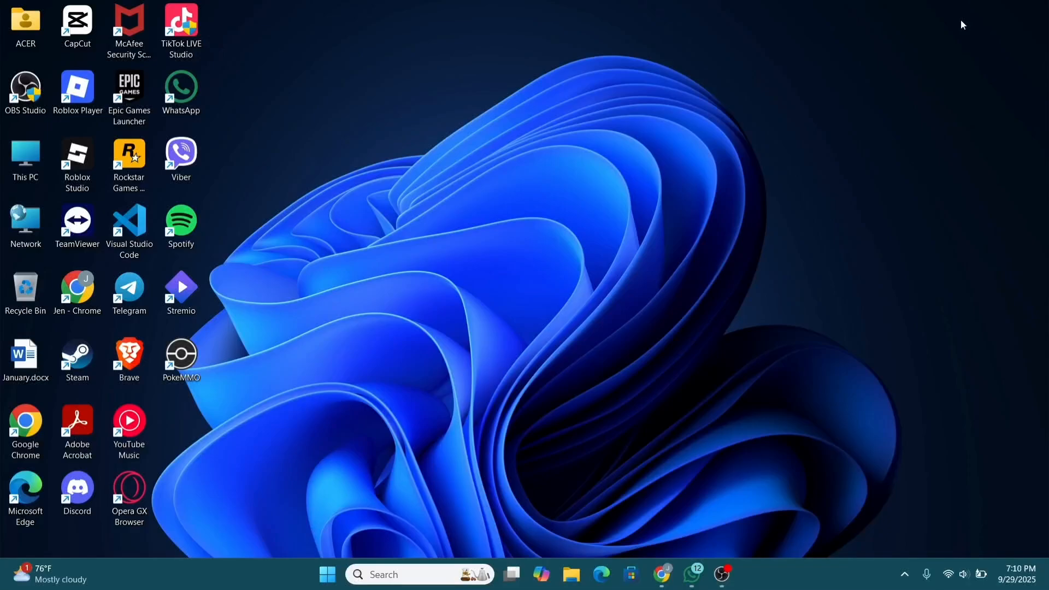
pyautogui.press('super+r')
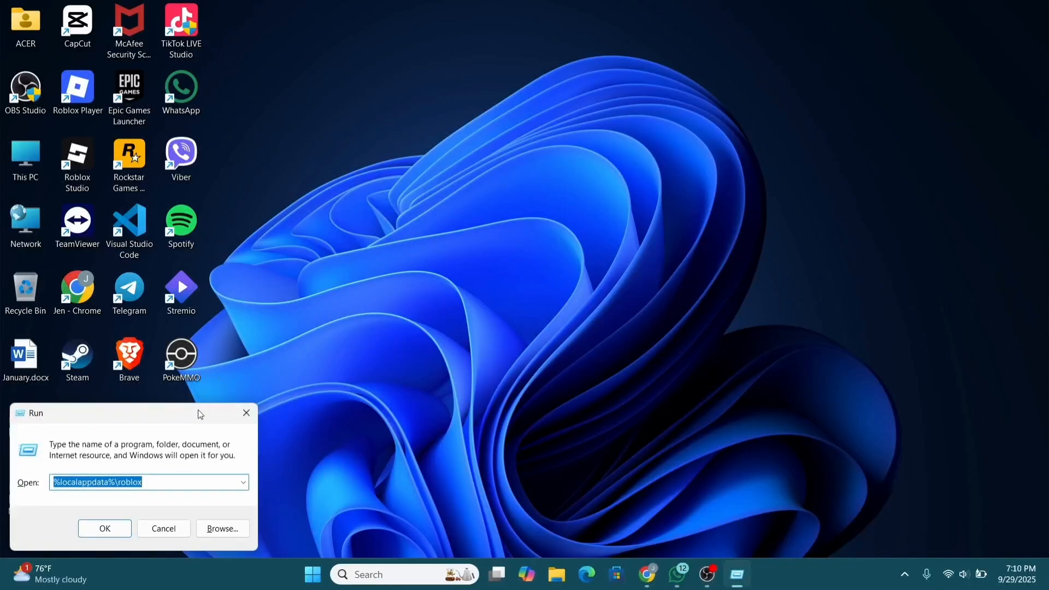
pyautogui.moveTo(199, 417); pyautogui.dragTo(534, 255)
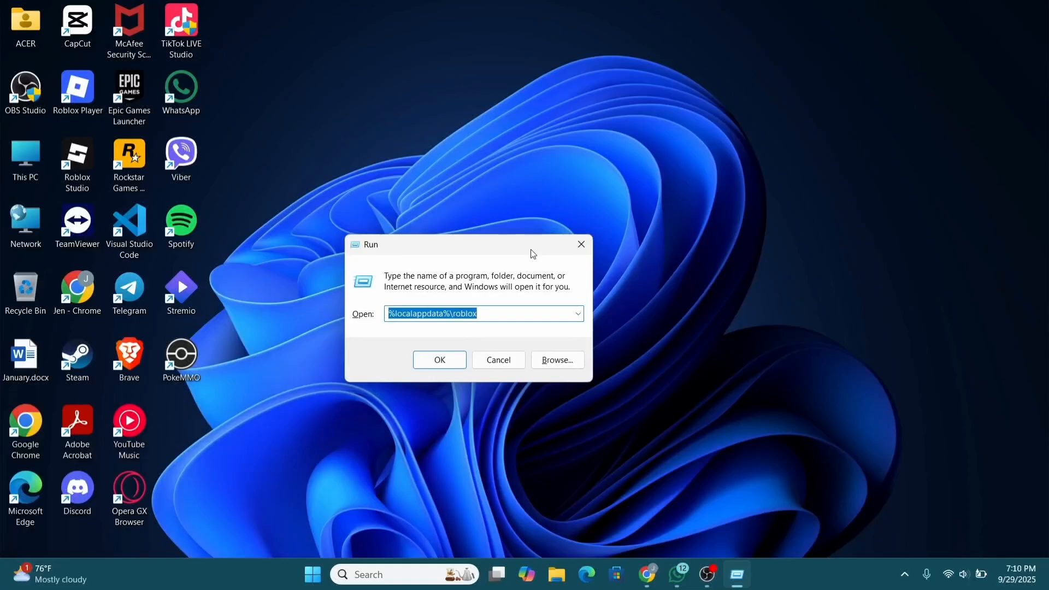
pyautogui.click(581, 245)
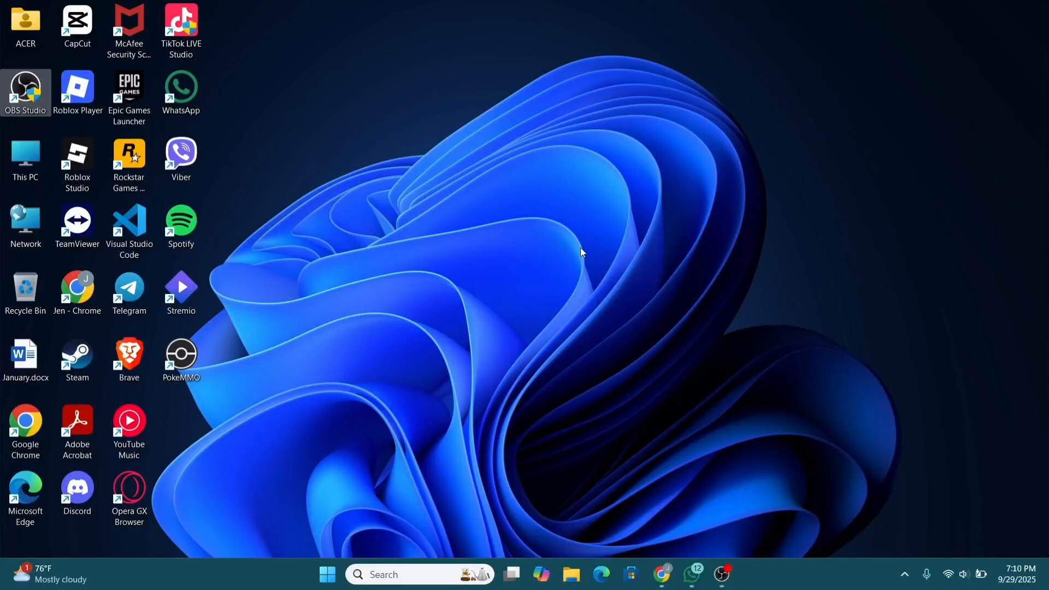
# - Open Task Manager from the Windows power-user list and maximize its window
pyautogui.press('super+x')
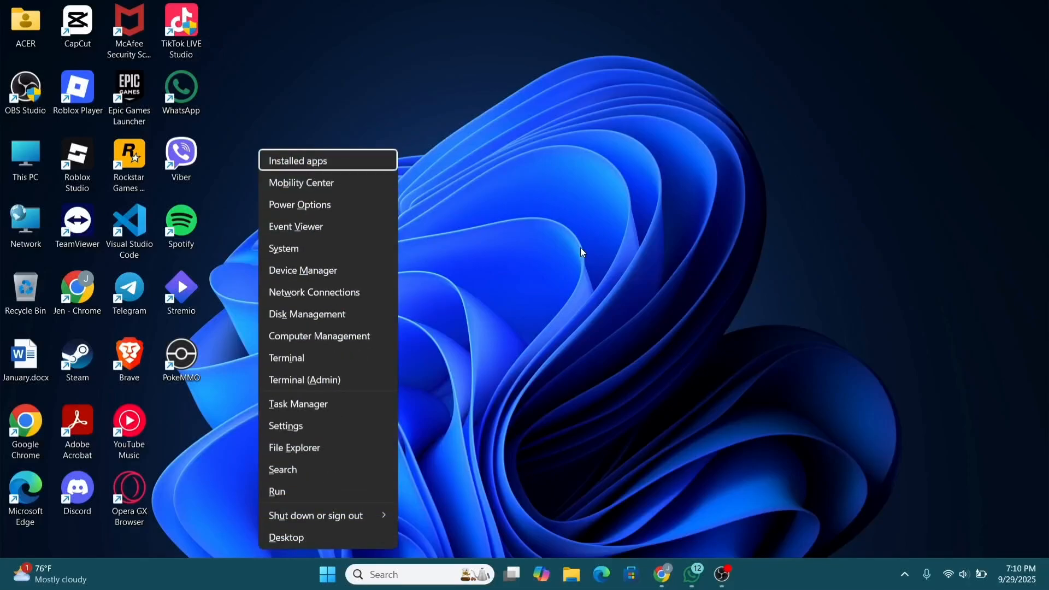
pyautogui.press('Down')
pyautogui.press('Down')
pyautogui.press('Down')
pyautogui.press('Down')
pyautogui.press('Down')
pyautogui.press('Down')
pyautogui.press('Down')
pyautogui.press('Down')
pyautogui.press('Down')
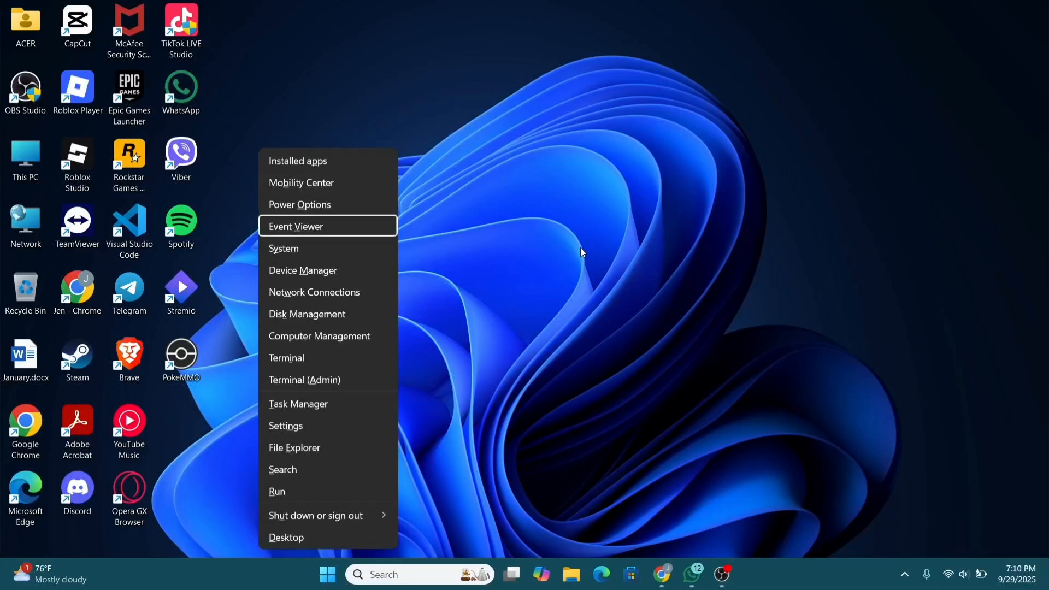
pyautogui.press('Down')
pyautogui.press('Down')
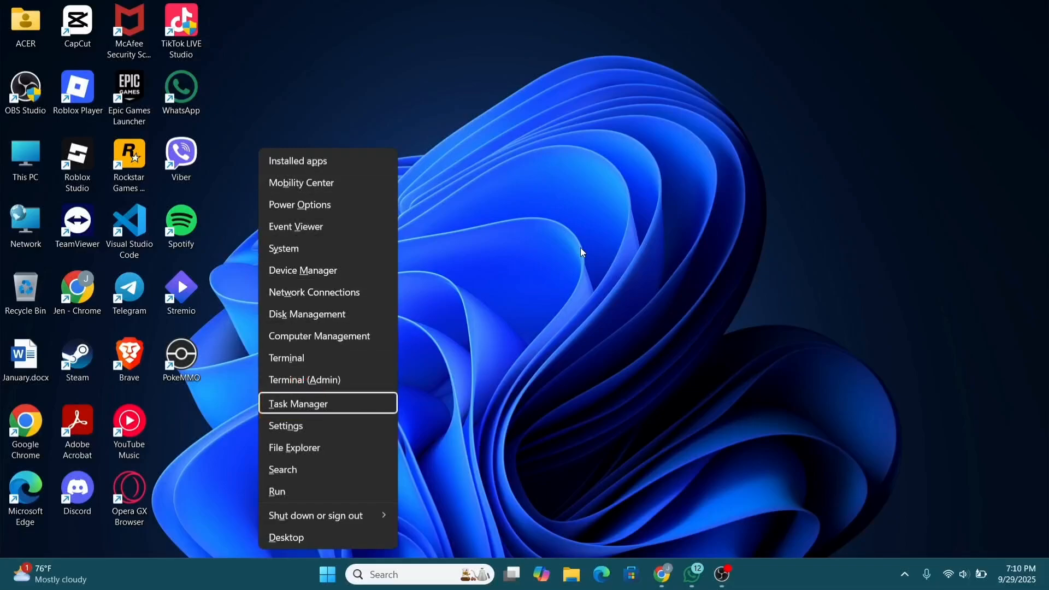
pyautogui.press('Return')
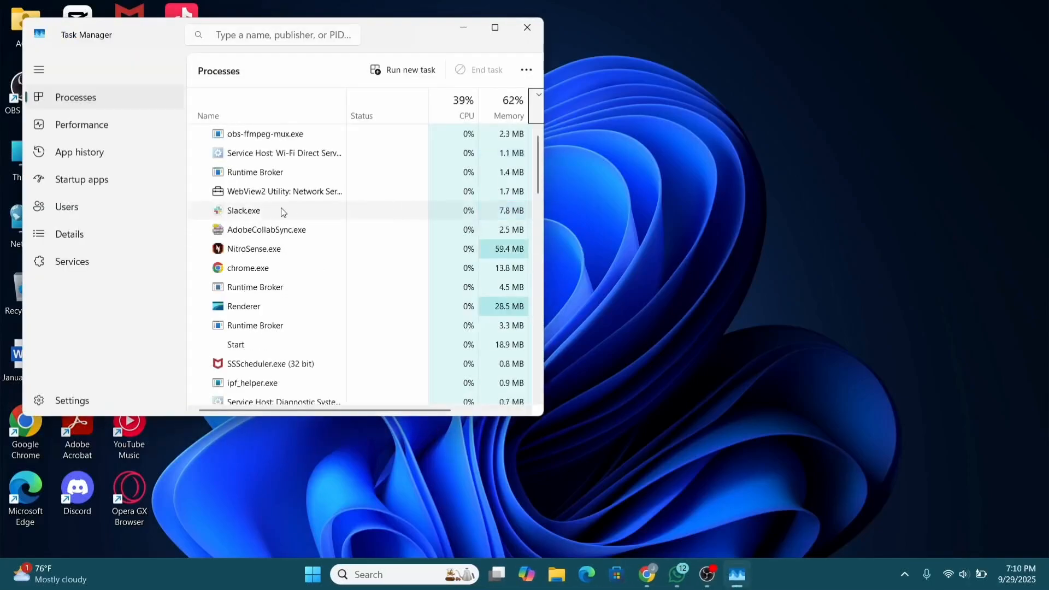
pyautogui.click(503, 28)
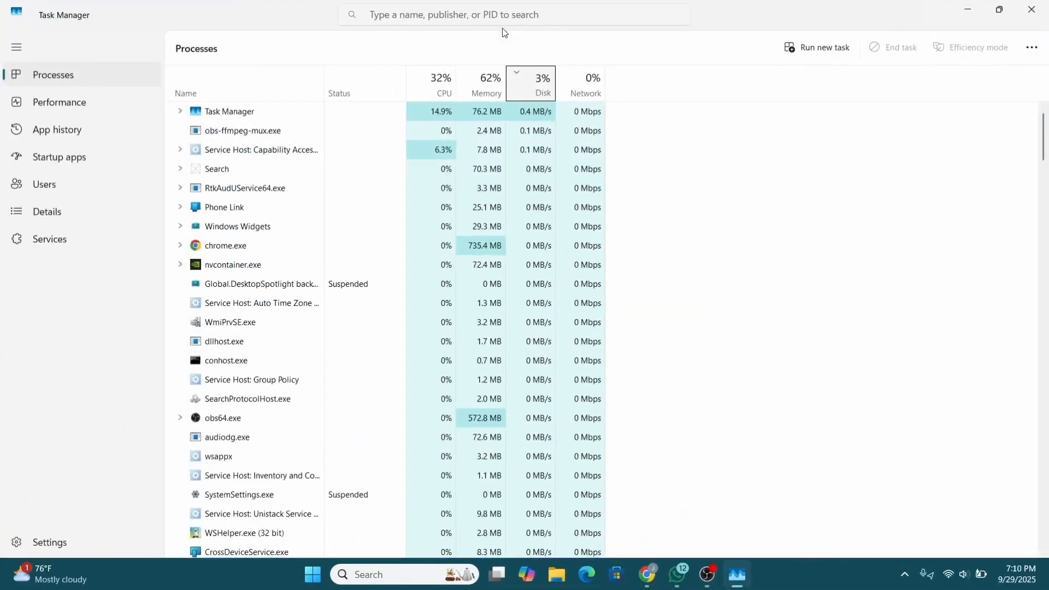
# - Run regedit as a new task from Task Manager, and minimize Task Manager to reveal the Registry Editor
pyautogui.click(808, 49)
pyautogui.press('BackSpace')
pyautogui.write('r')
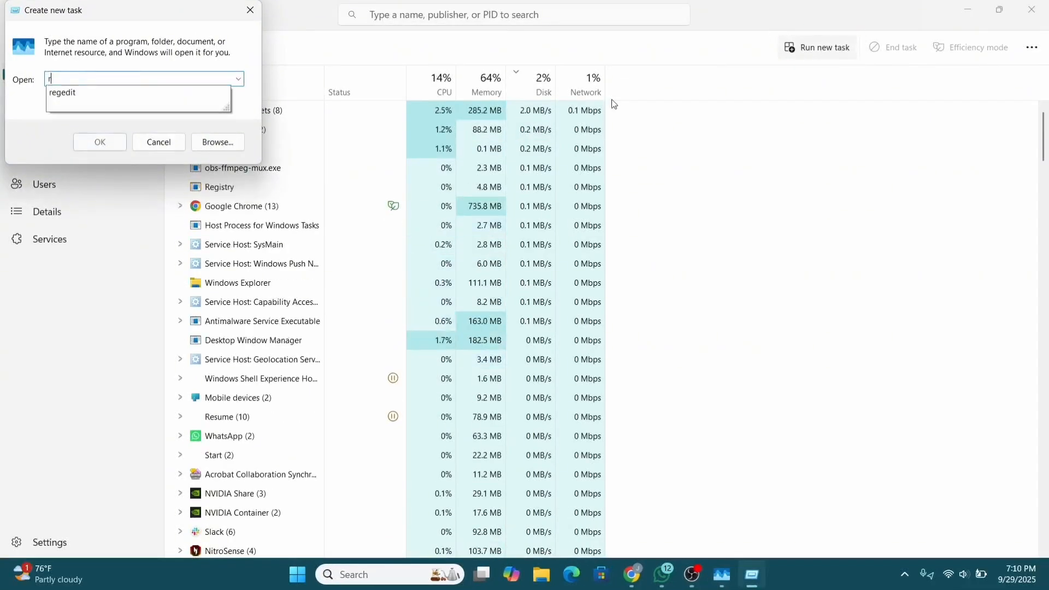
pyautogui.write('egedit')
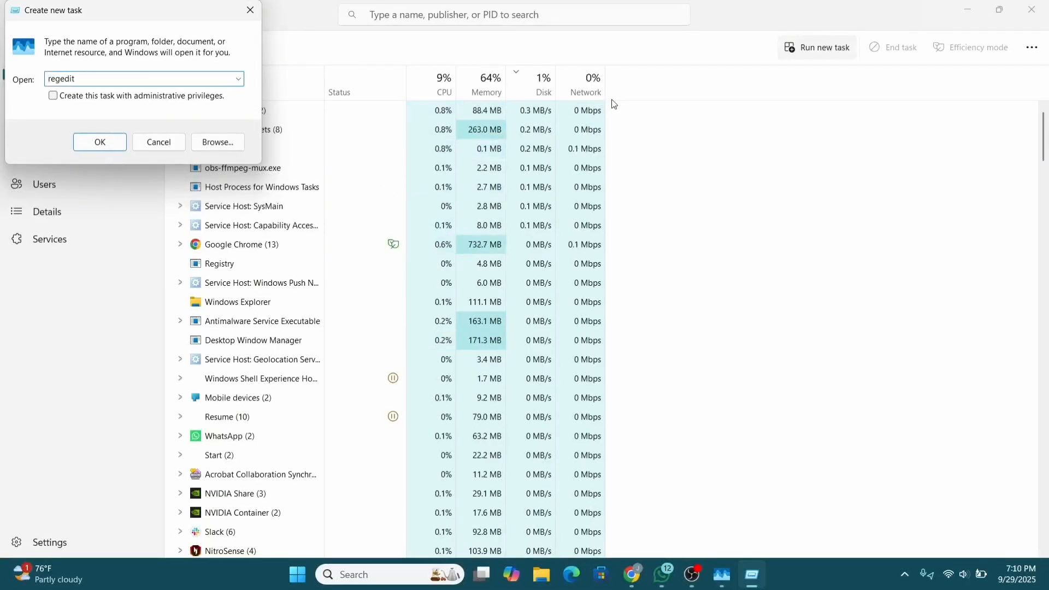
pyautogui.press('Return')
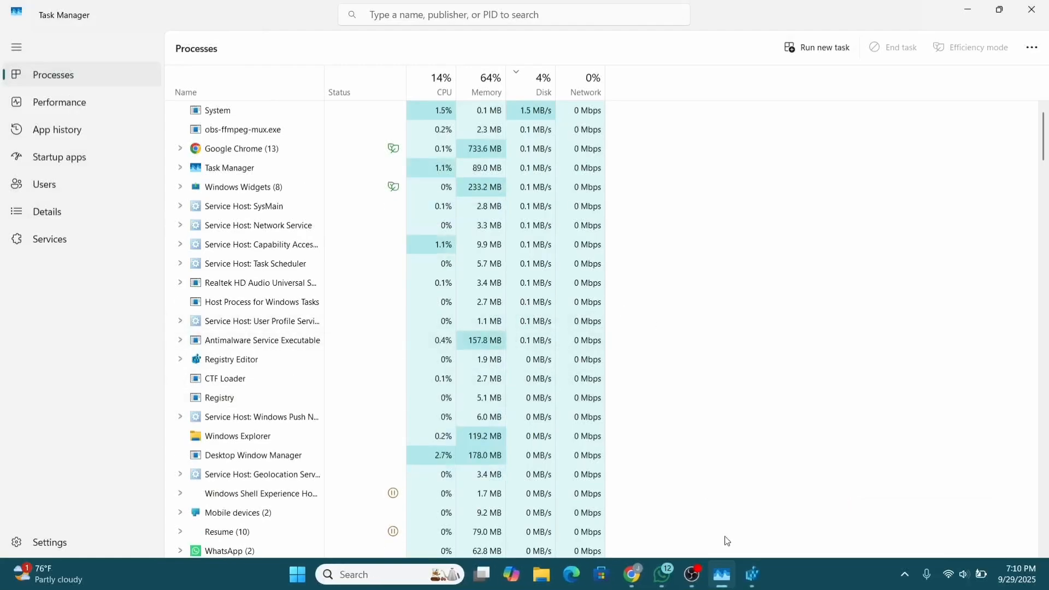
pyautogui.click(967, 9)
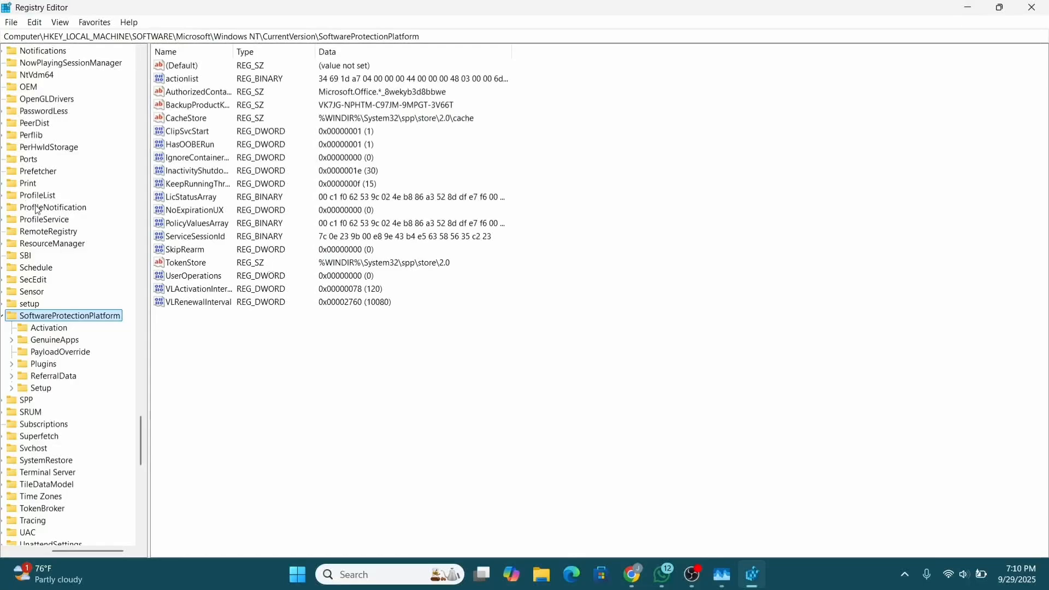
# - Go back to the top of the registry tree and leave HKEY_LOCAL_MACHINE expanded to its first-level keys
pyautogui.hscroll(-1, 131, 247)
pyautogui.scroll(-5, 76, 240)
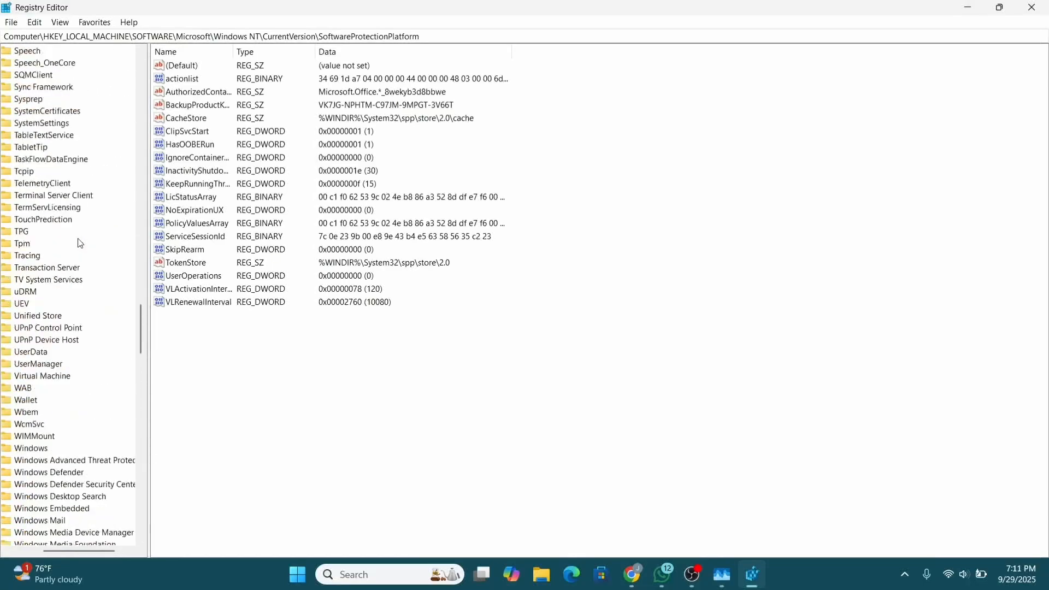
pyautogui.scroll(20, 71, 232)
pyautogui.scroll(5, 71, 232)
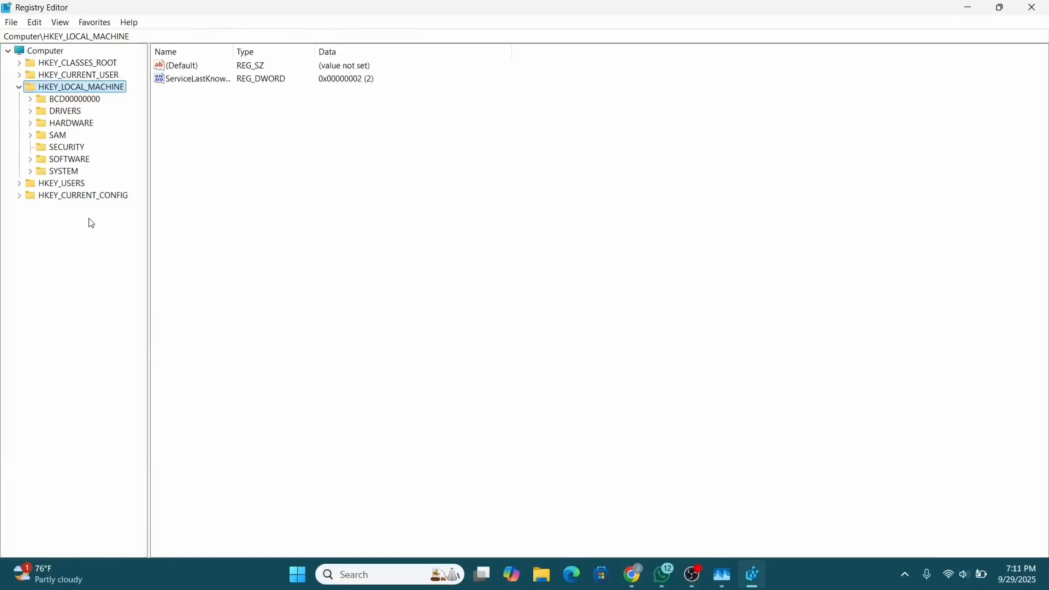
pyautogui.click(19, 87)
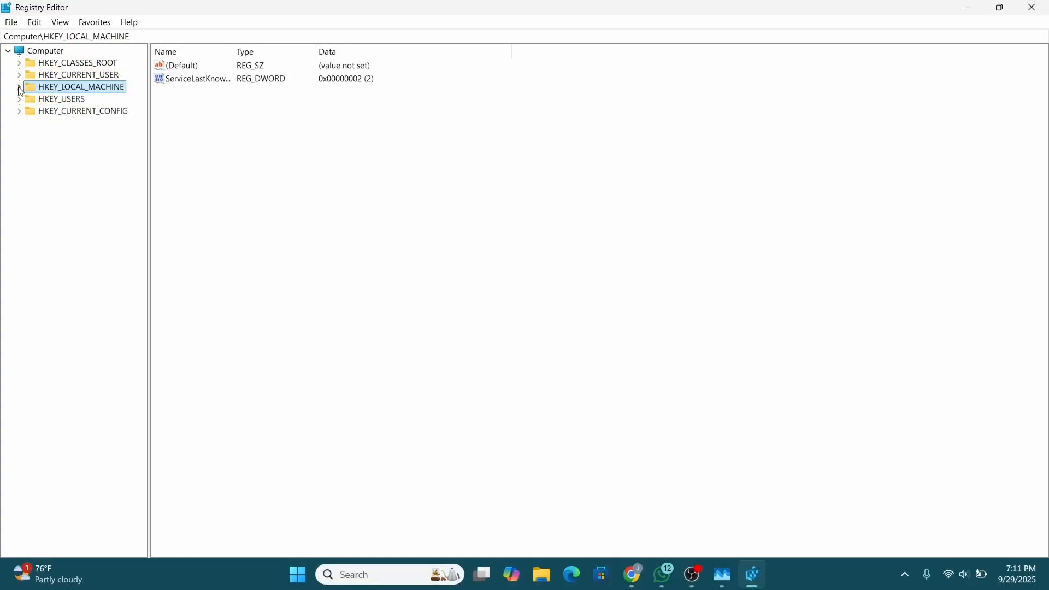
pyautogui.click(20, 87)
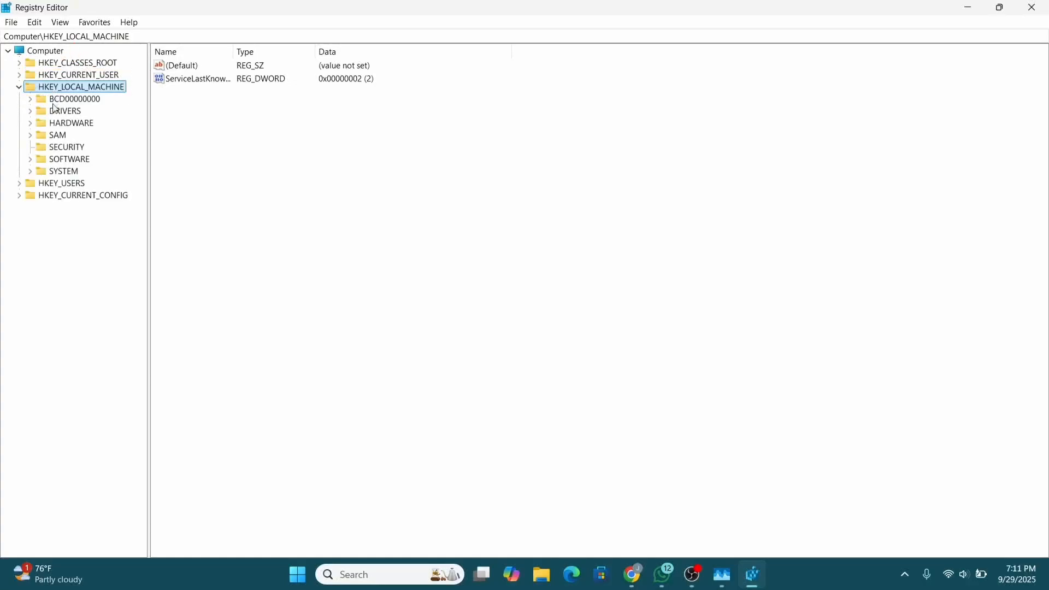
# - Expand the registry path SYSTEM\CurrentControlSet\Control under HKEY_LOCAL_MACHINE
pyautogui.click(54, 173)
pyautogui.click(30, 173)
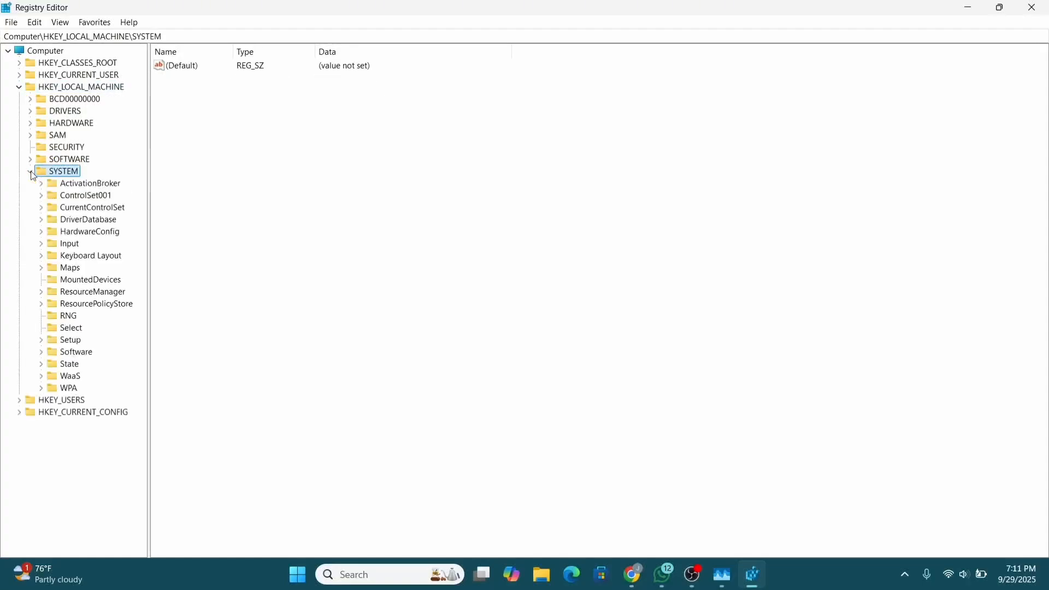
pyautogui.click(82, 209)
pyautogui.click(43, 209)
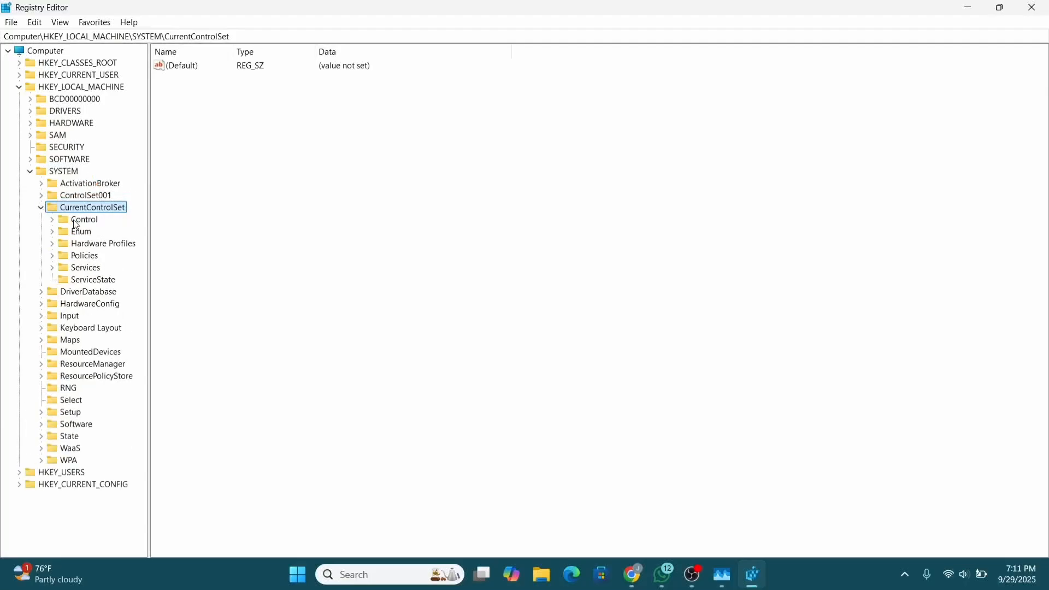
pyautogui.click(77, 222)
pyautogui.click(53, 222)
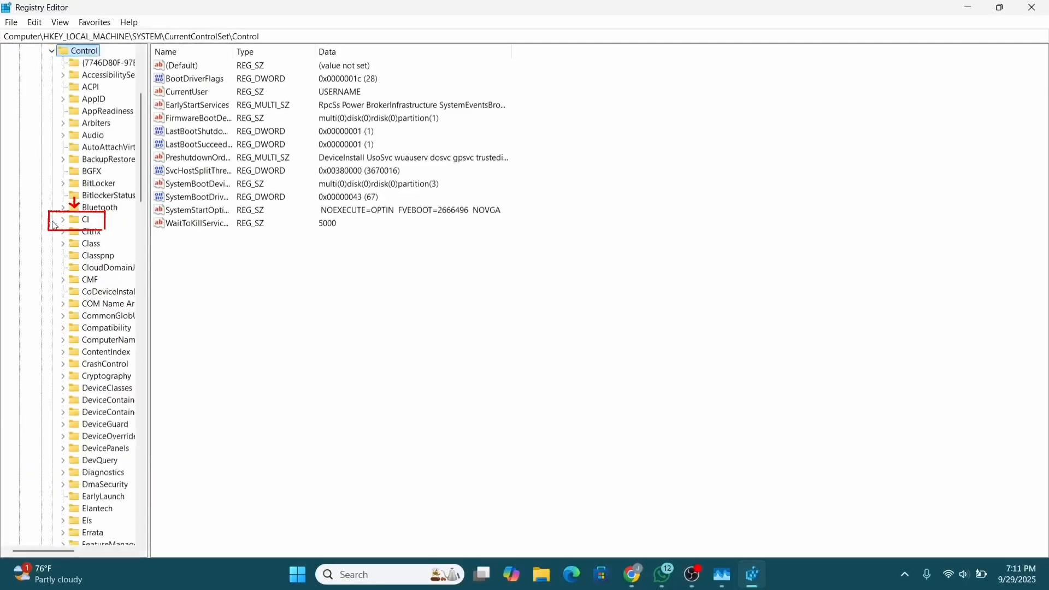
# - Inspect the Keyboard Layout key and the neighbouring Keyboard Layouts key under Control
pyautogui.scroll(-11, 77, 230)
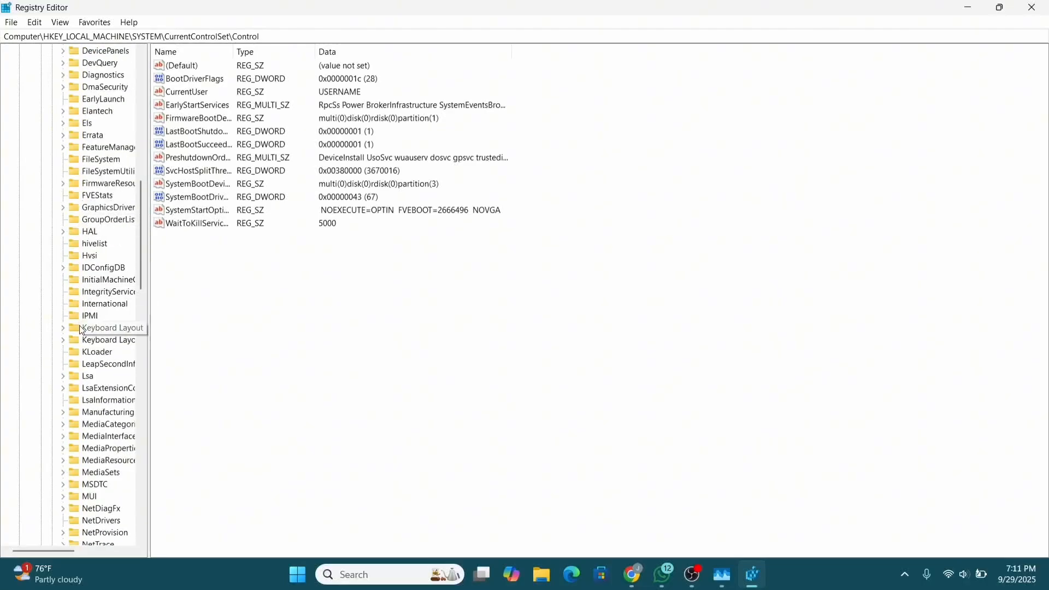
pyautogui.click(80, 330)
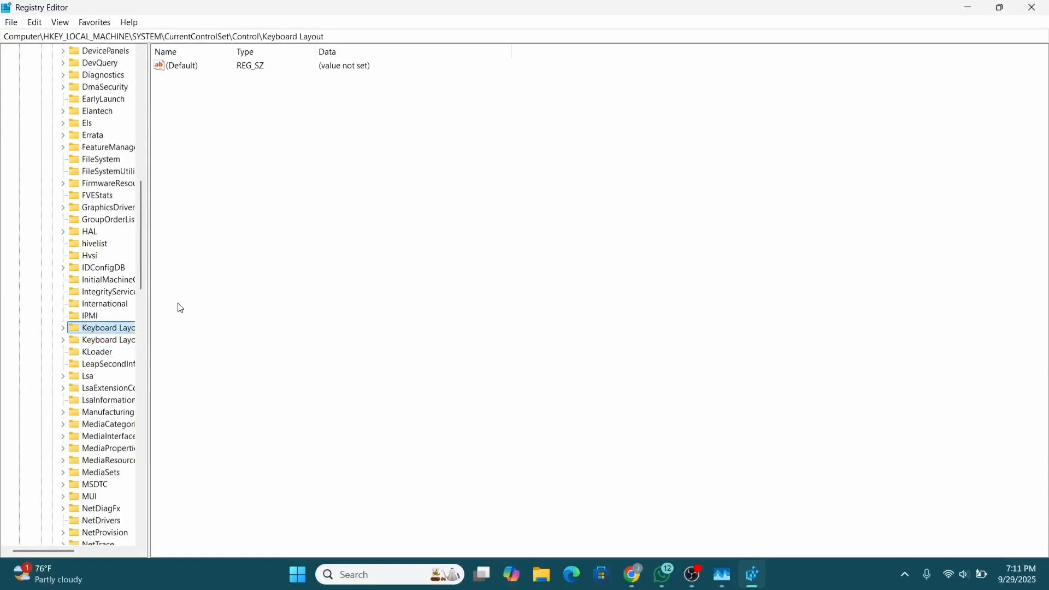
pyautogui.rightClick(119, 333)
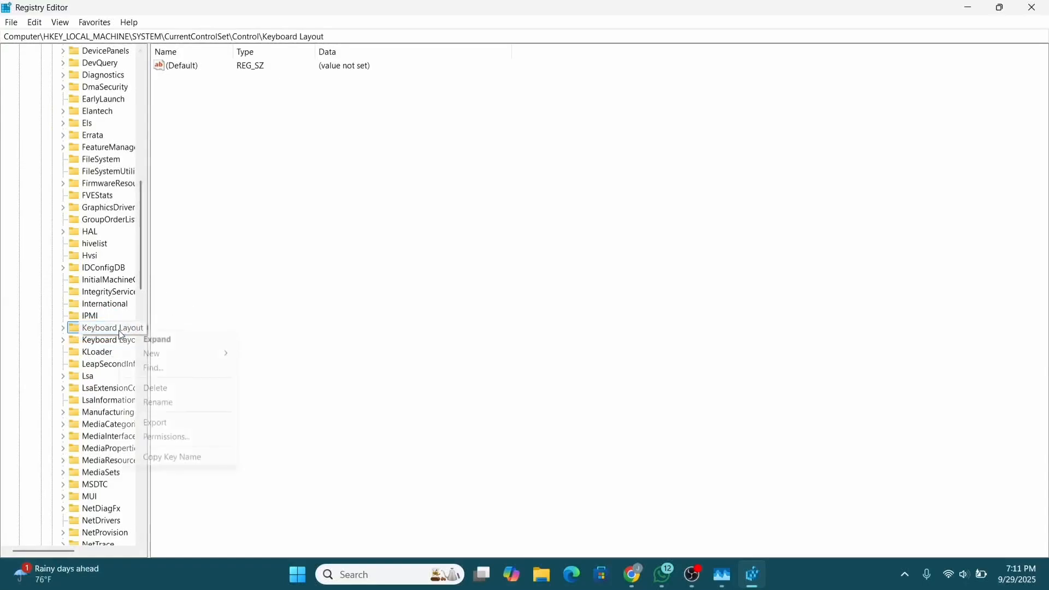
pyautogui.click(236, 296)
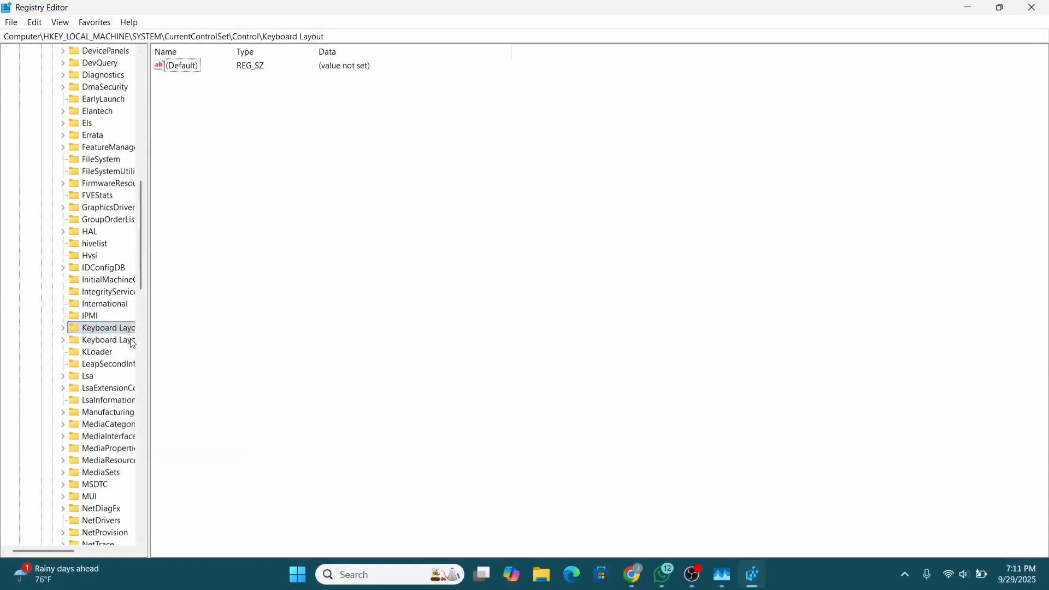
pyautogui.click(124, 341)
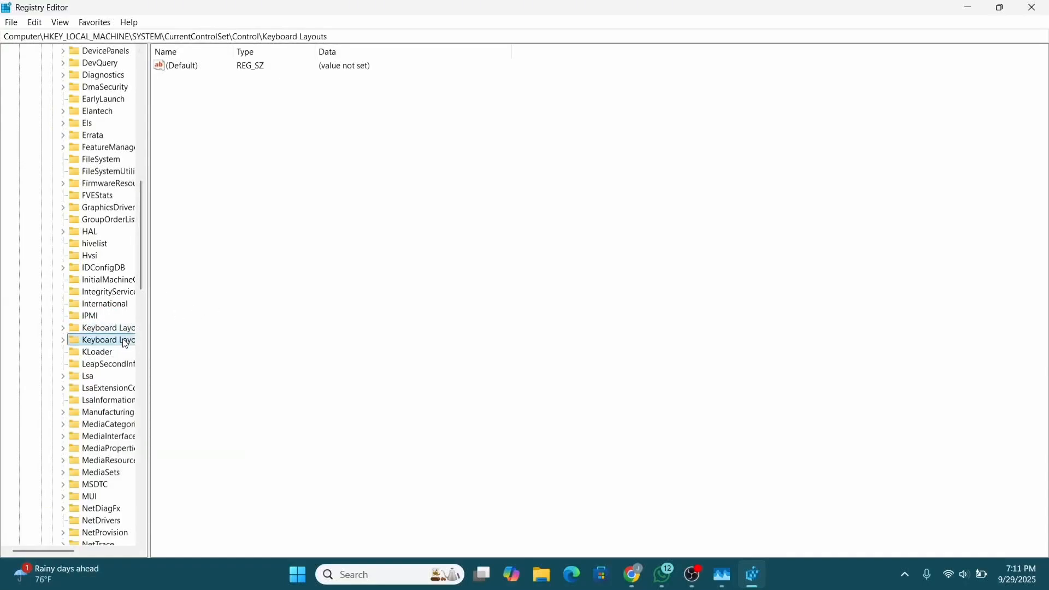
pyautogui.click(246, 261)
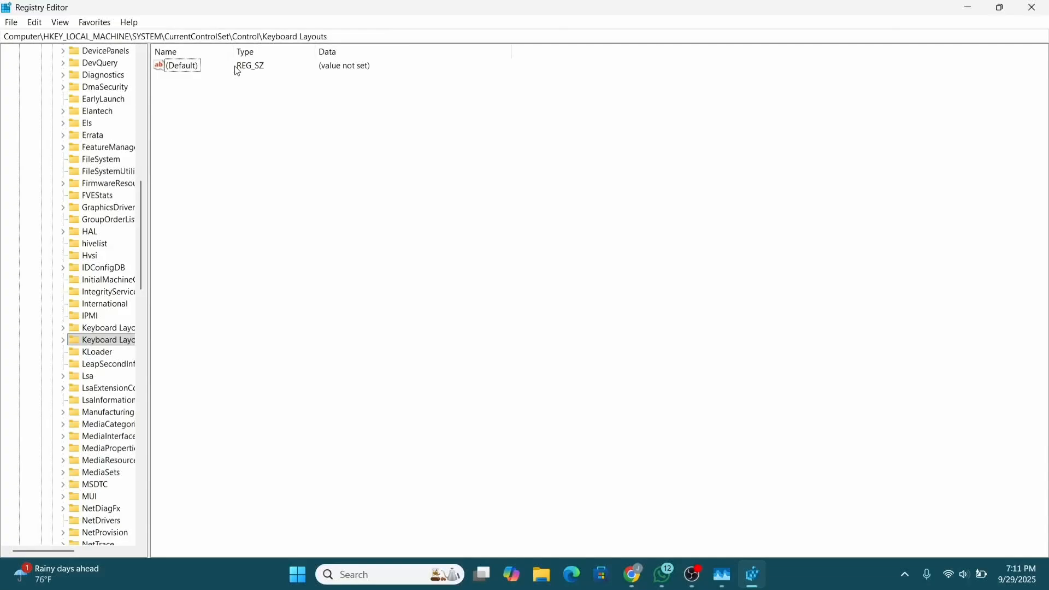
# - Check the actions available for the (Default) value of Keyboard Layouts without applying any, and close the Registry Editor
pyautogui.click(187, 66)
pyautogui.rightClick(189, 68)
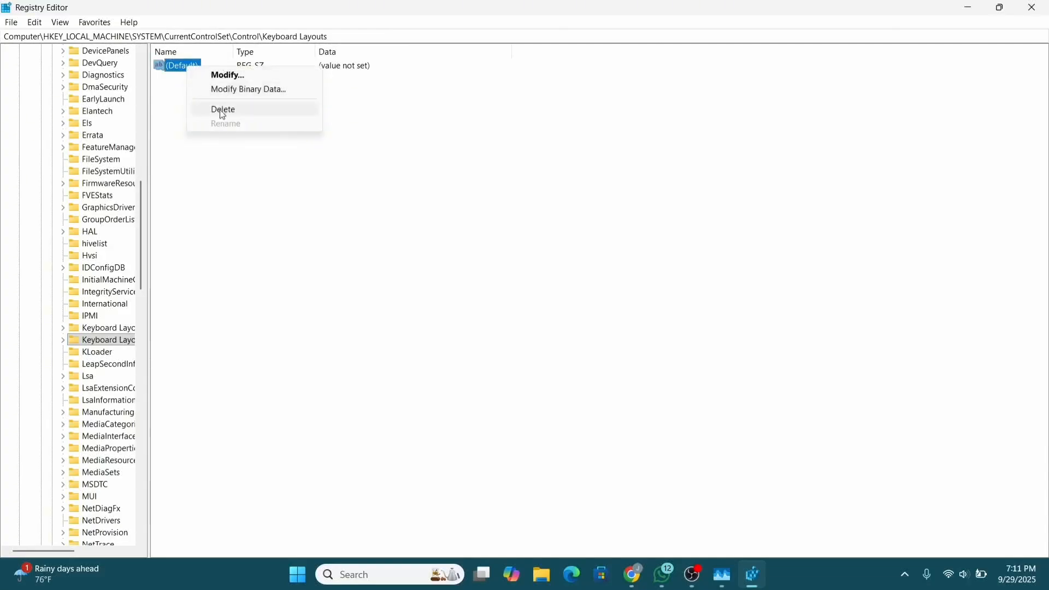
pyautogui.click(390, 163)
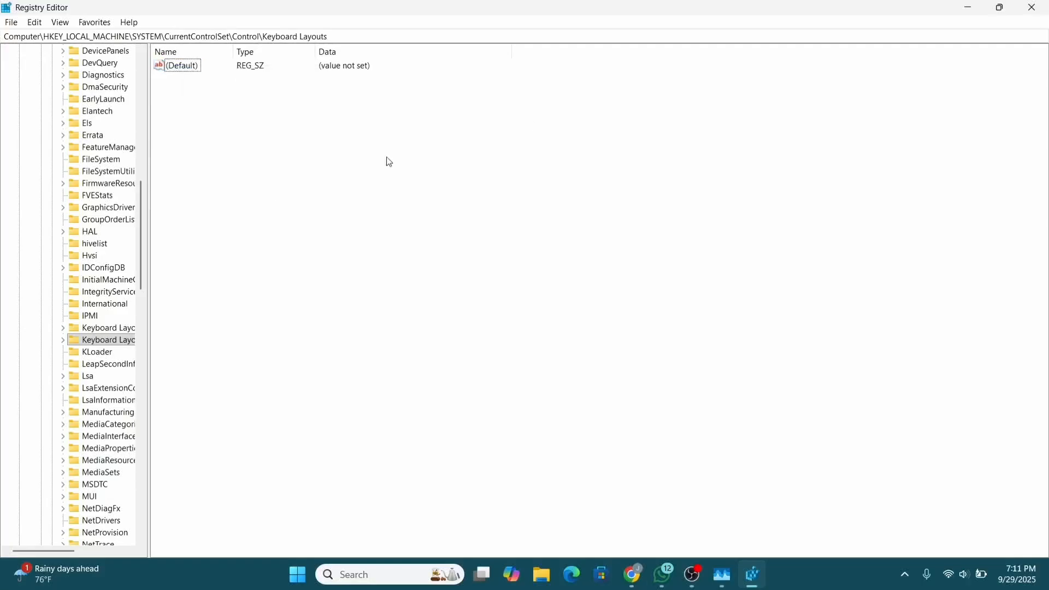
pyautogui.click(1035, 8)
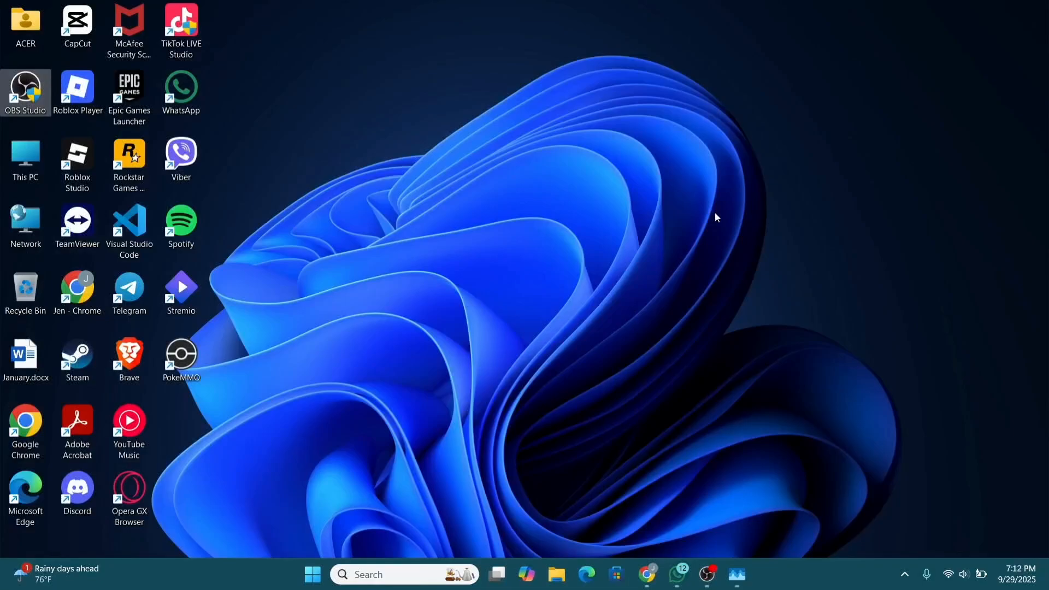
# - Launch the Local Group Policy Editor by running gpedit.msc, and maximize its window
pyautogui.press('super+r')
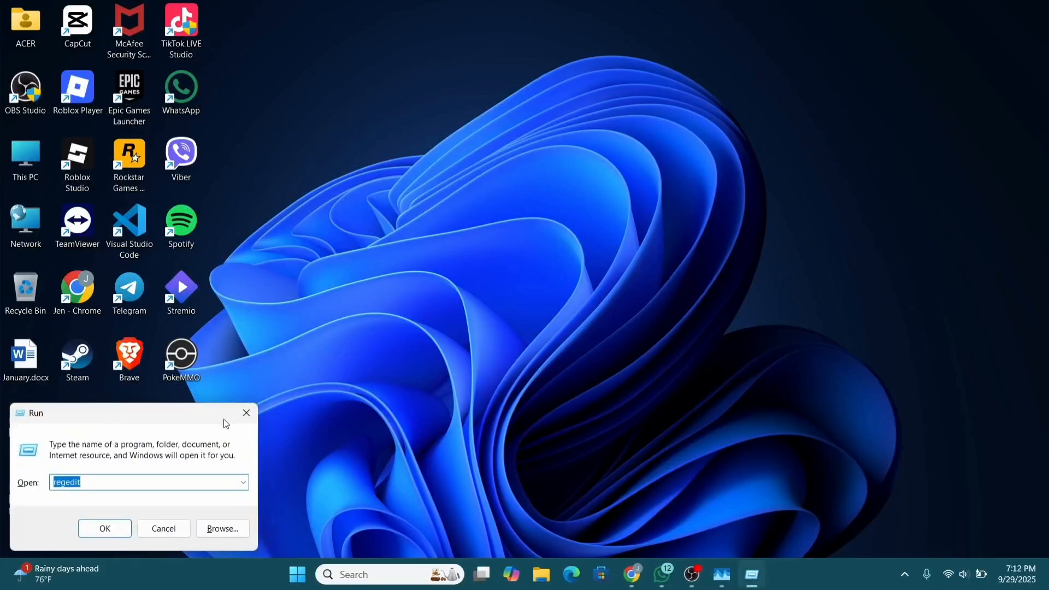
pyautogui.moveTo(225, 424); pyautogui.dragTo(597, 176)
pyautogui.write('g')
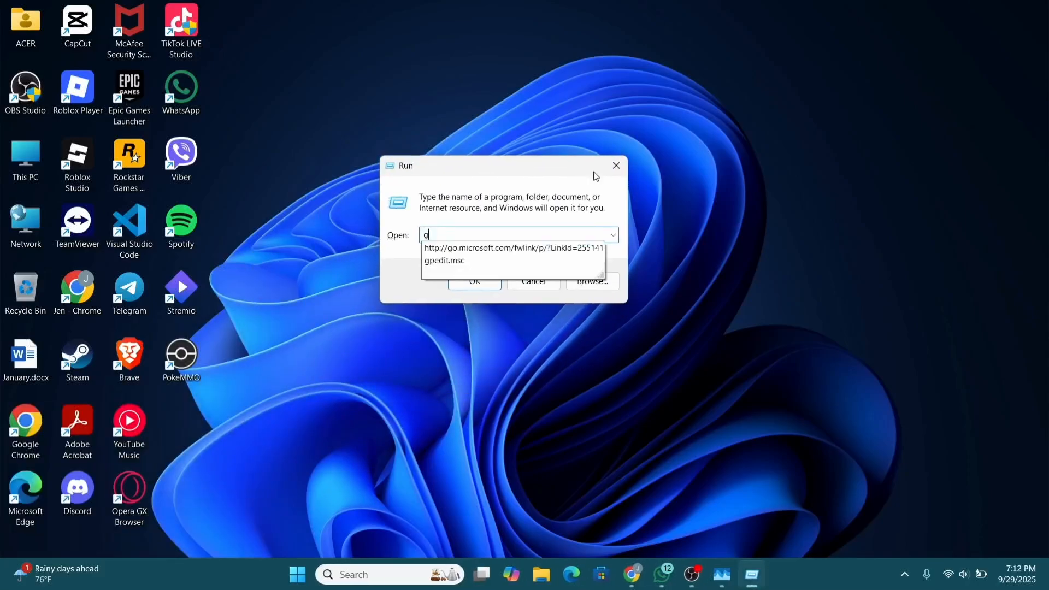
pyautogui.write('pedit.msc')
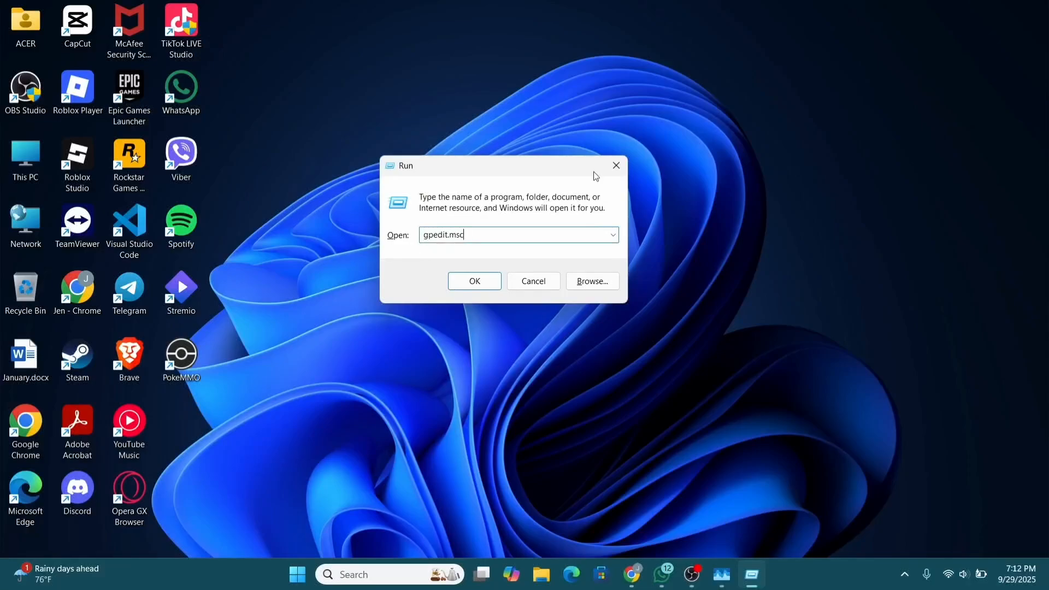
pyautogui.press('Return')
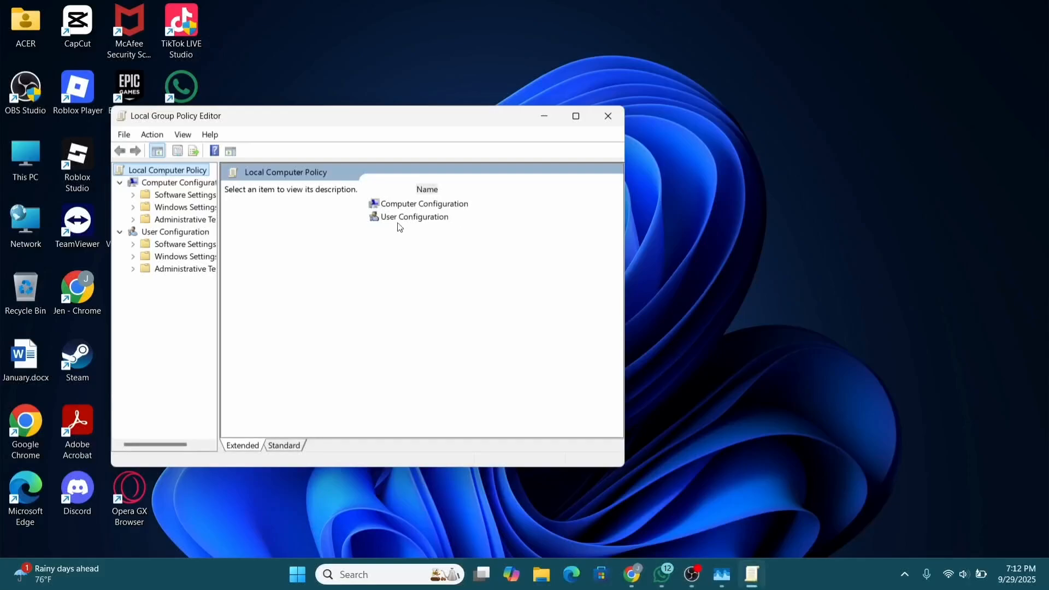
pyautogui.click(576, 116)
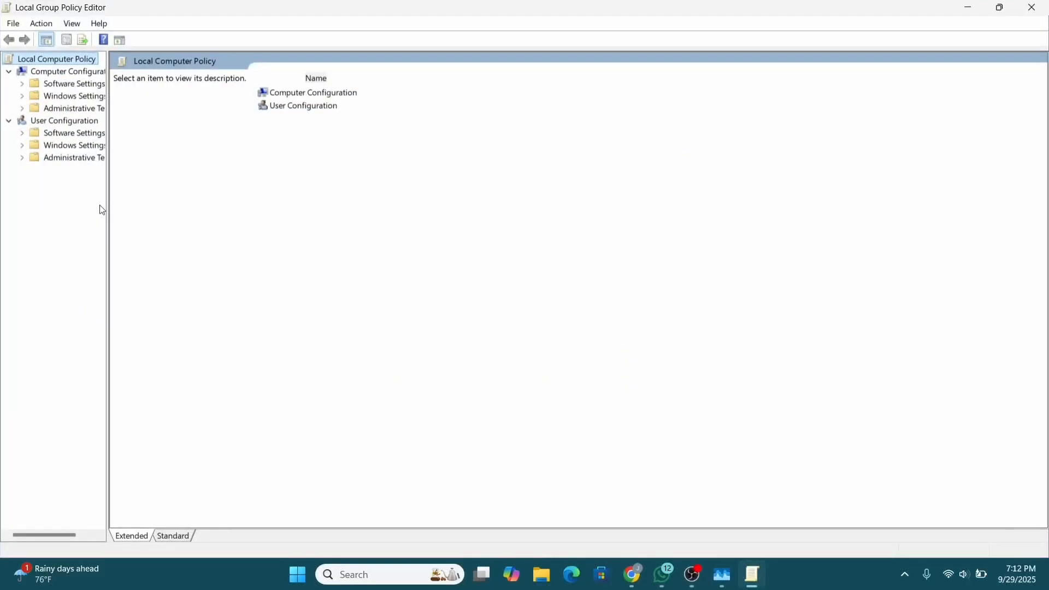
# - Widen the console tree and open the File Explorer policies in User Configuration > Administrative Templates > Windows Components
pyautogui.moveTo(107, 205); pyautogui.dragTo(198, 211)
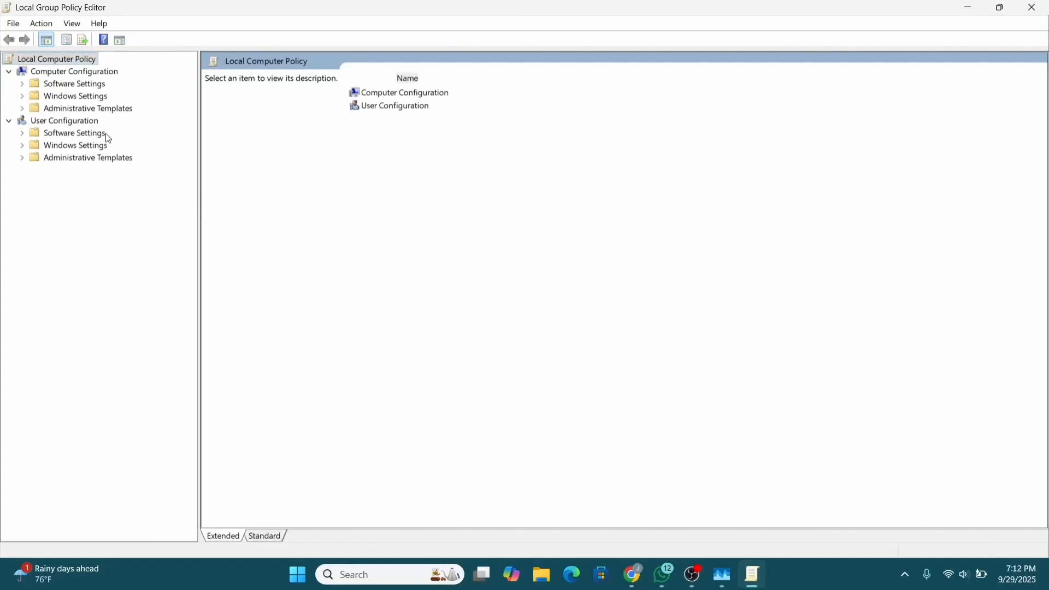
pyautogui.click(81, 122)
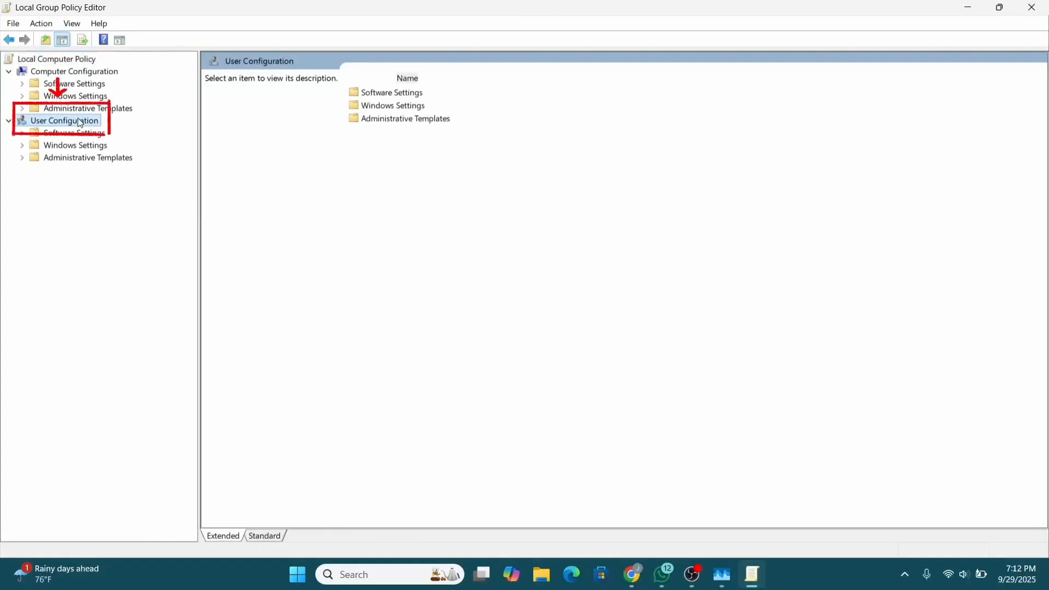
pyautogui.click(75, 160)
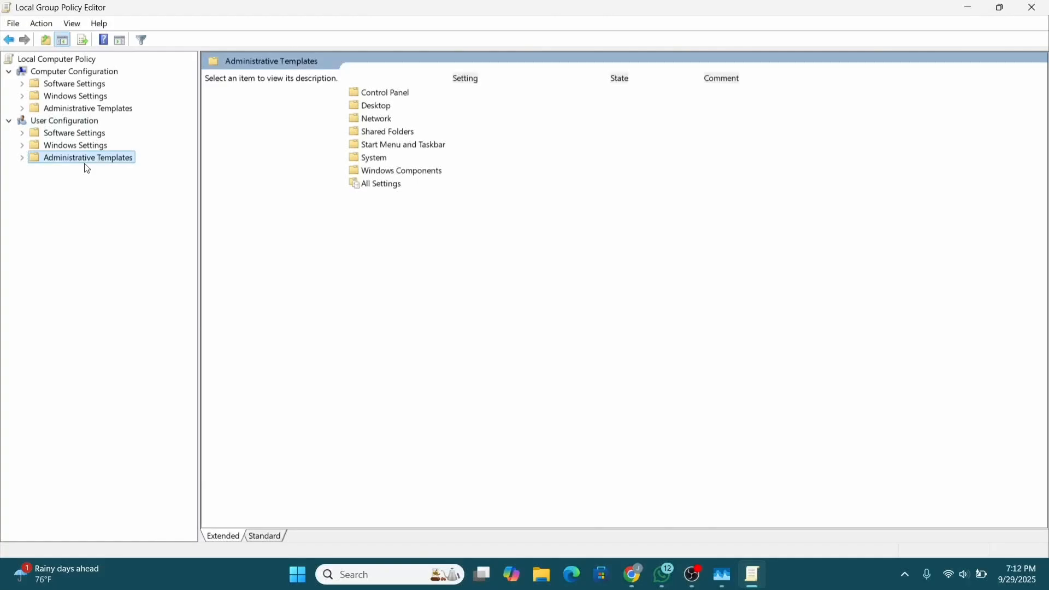
pyautogui.click(371, 174)
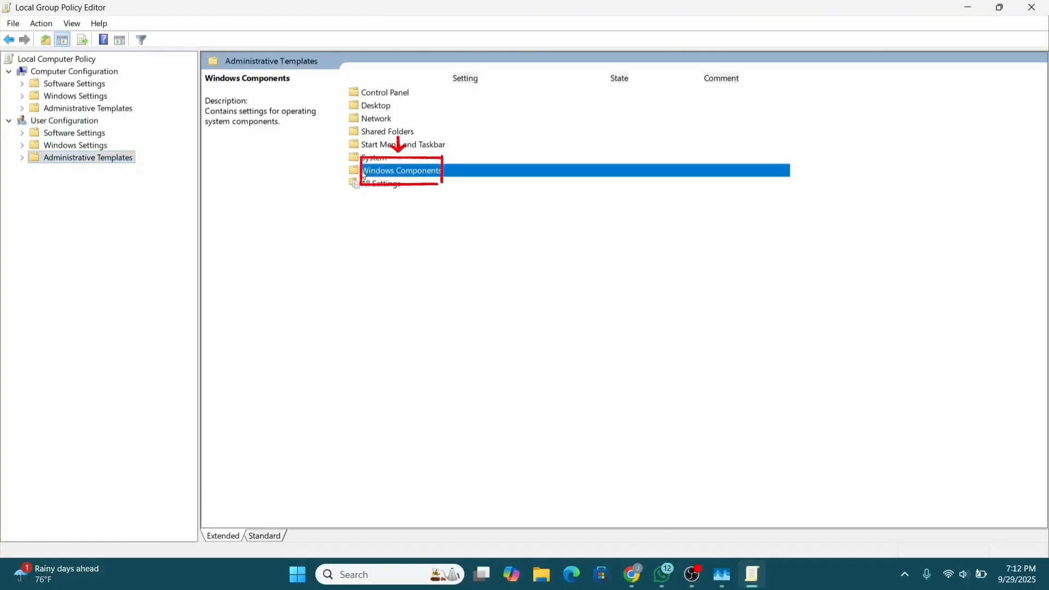
pyautogui.doubleClick(371, 173)
pyautogui.scroll(-3, 365, 175)
pyautogui.scroll(-1, 365, 175)
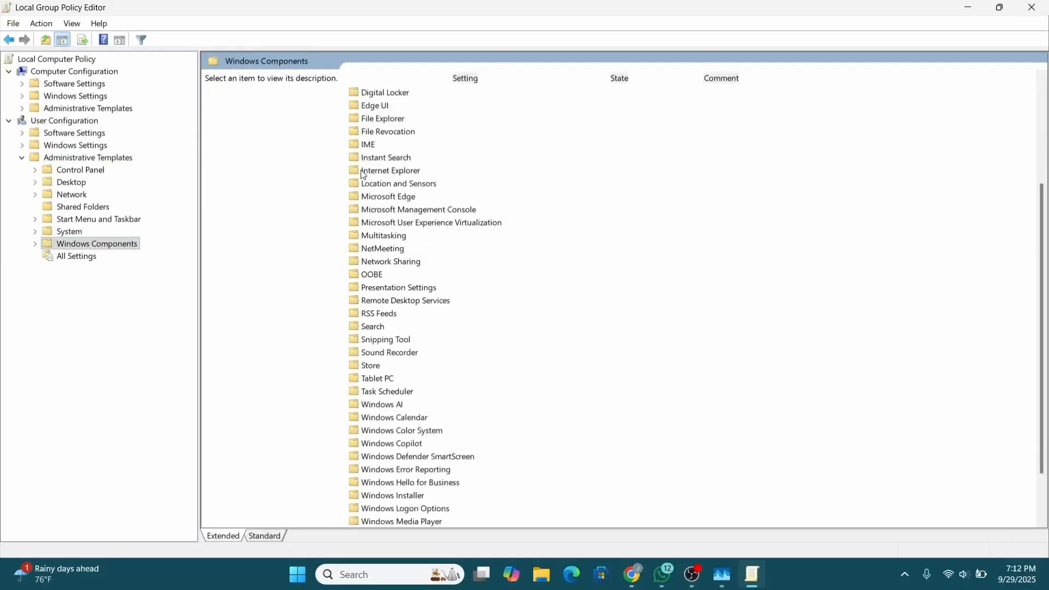
pyautogui.click(372, 127)
pyautogui.doubleClick(372, 125)
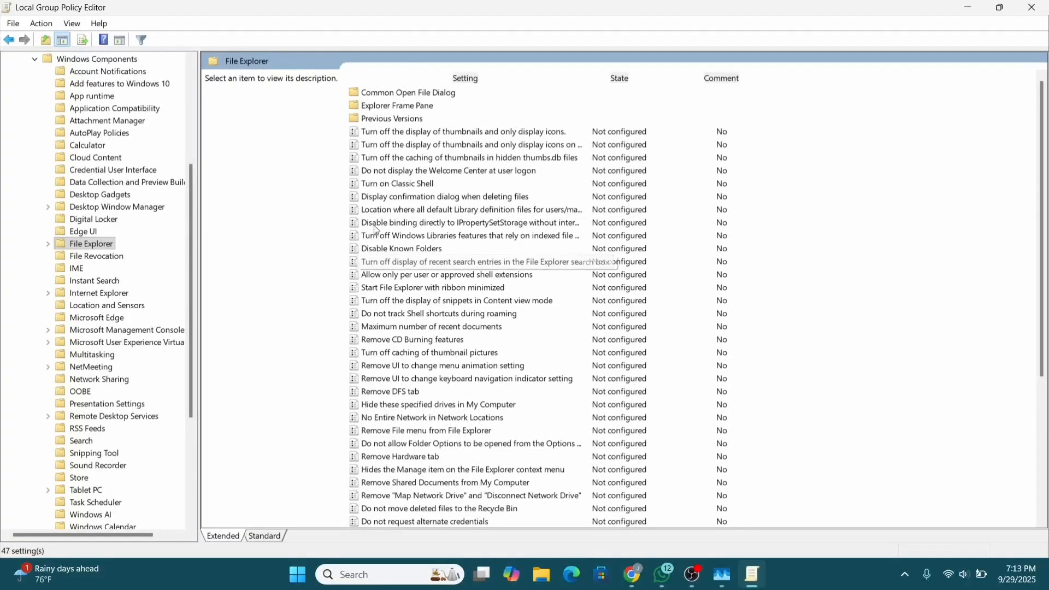
# - Review the description of the "Turn off Windows Key hotkeys" policy without editing it, and close the Local Group Policy Editor
pyautogui.scroll(-5, 403, 408)
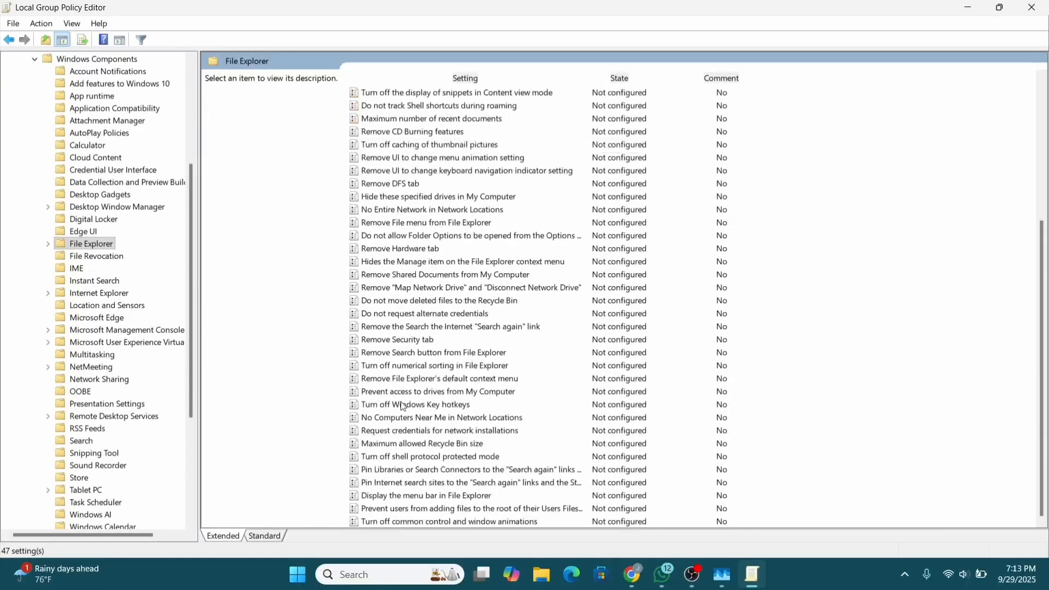
pyautogui.click(395, 409)
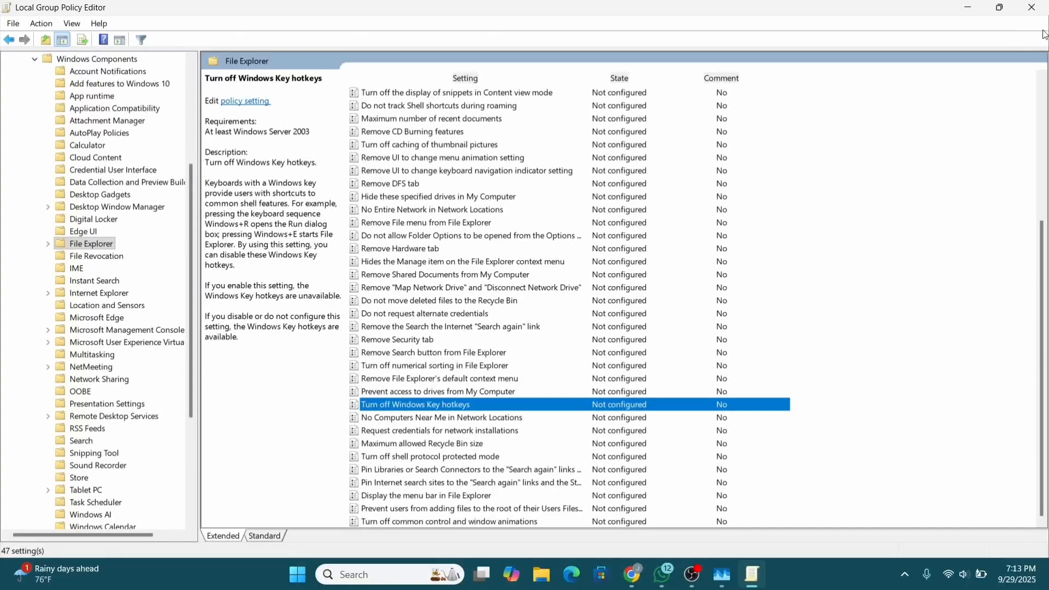
pyautogui.click(1035, 8)
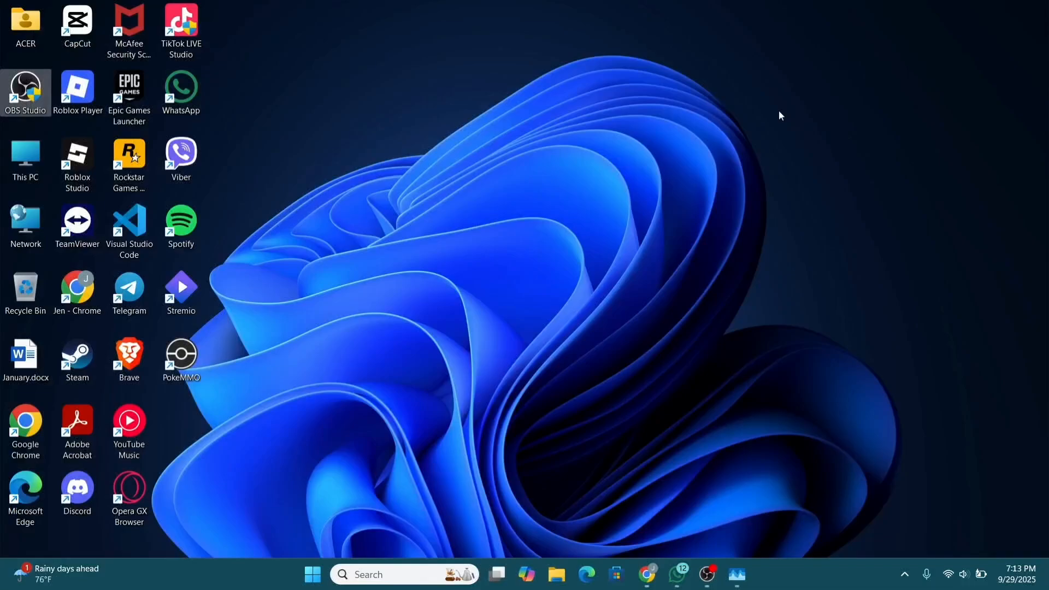
# - Launch Windows Settings and look through the Privacy & security options down to the app permissions
pyautogui.press('super+i')
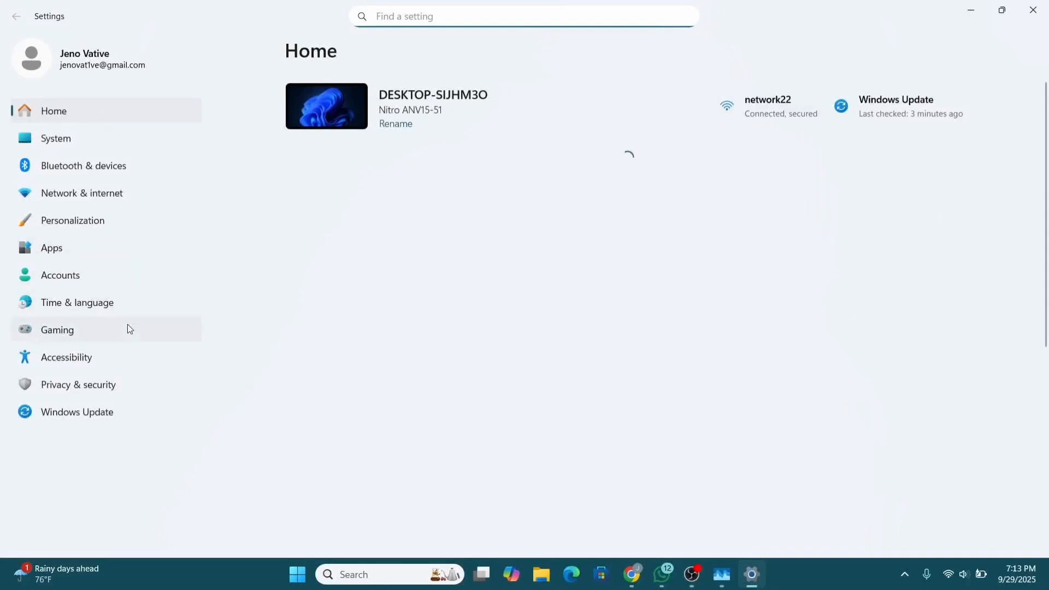
pyautogui.click(123, 388)
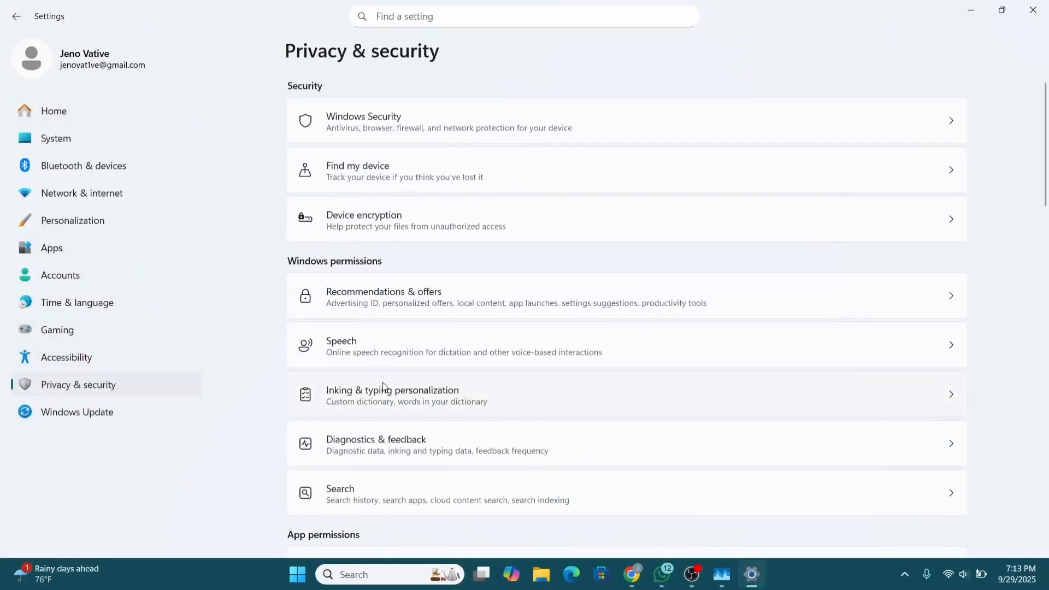
pyautogui.scroll(-10, 384, 387)
pyautogui.scroll(-15, 385, 387)
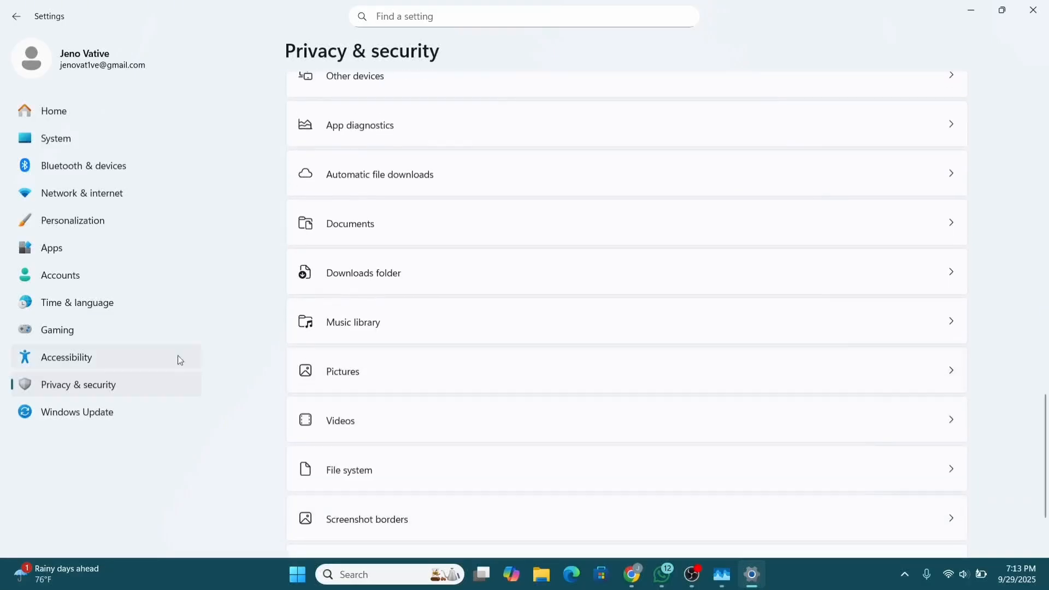
# - Review the Touchpad settings under Bluetooth & devices, including gestures and related settings, and close Settings
pyautogui.click(120, 170)
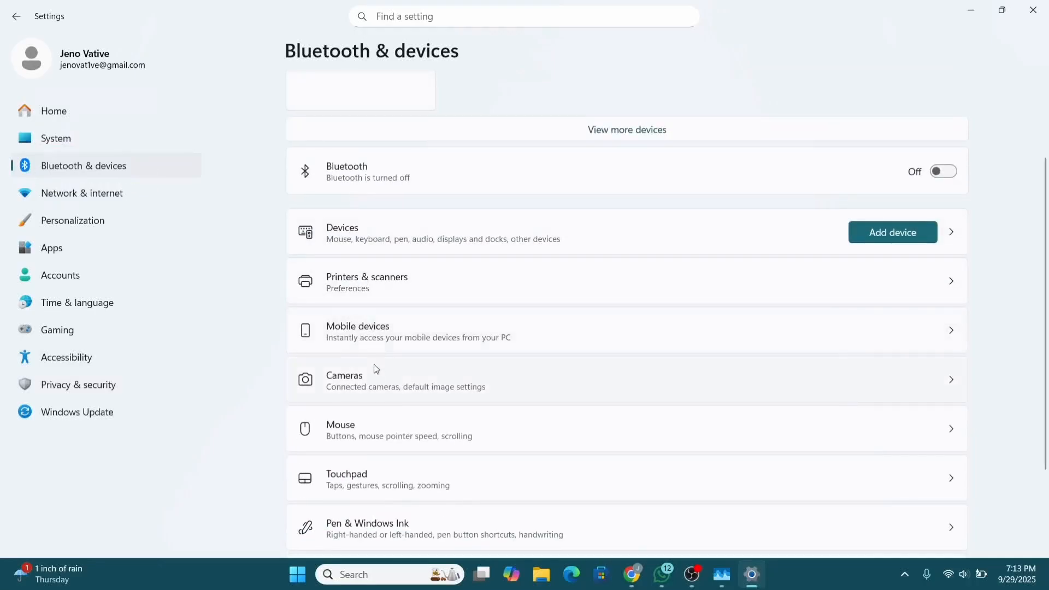
pyautogui.scroll(-3, 377, 370)
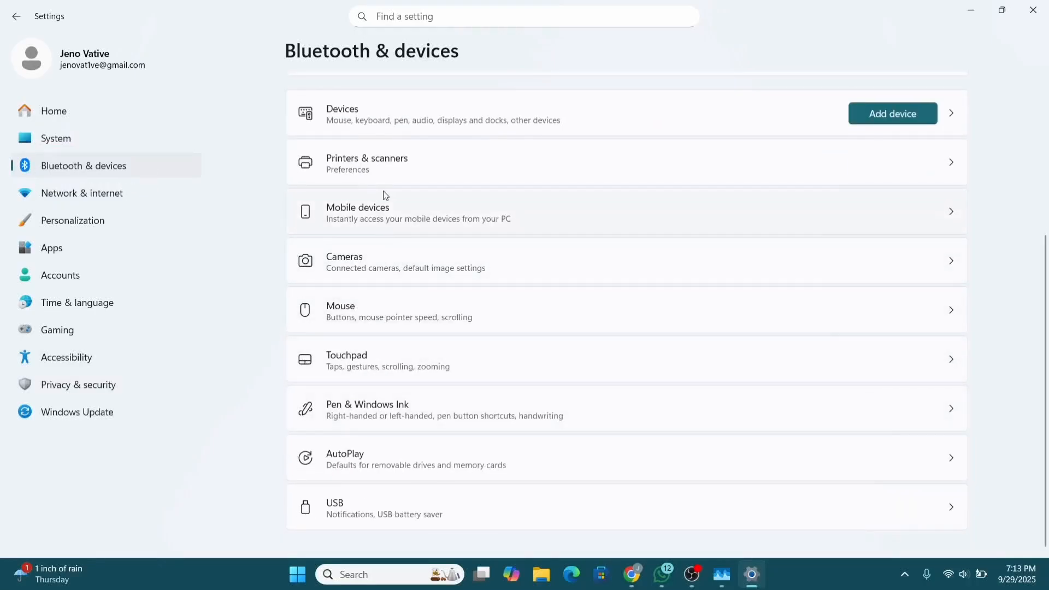
pyautogui.click(374, 362)
pyautogui.scroll(-5, 456, 356)
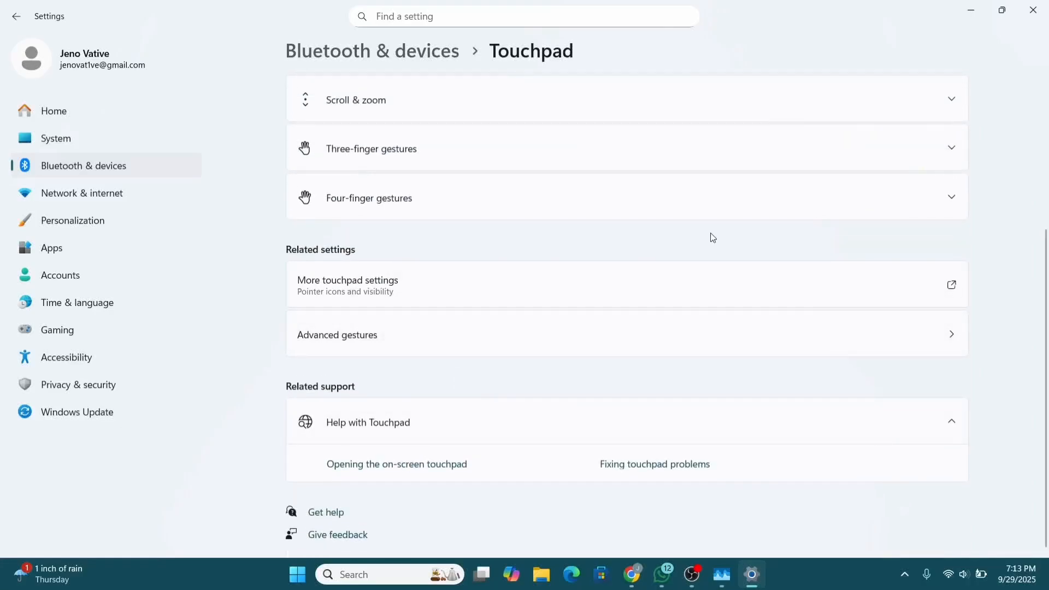
pyautogui.click(1032, 5)
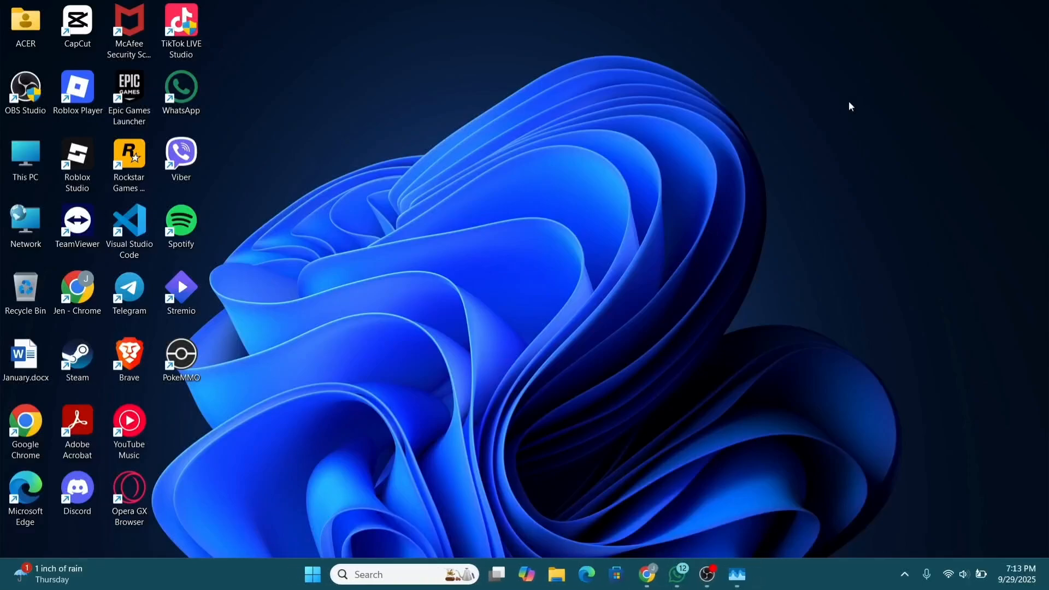